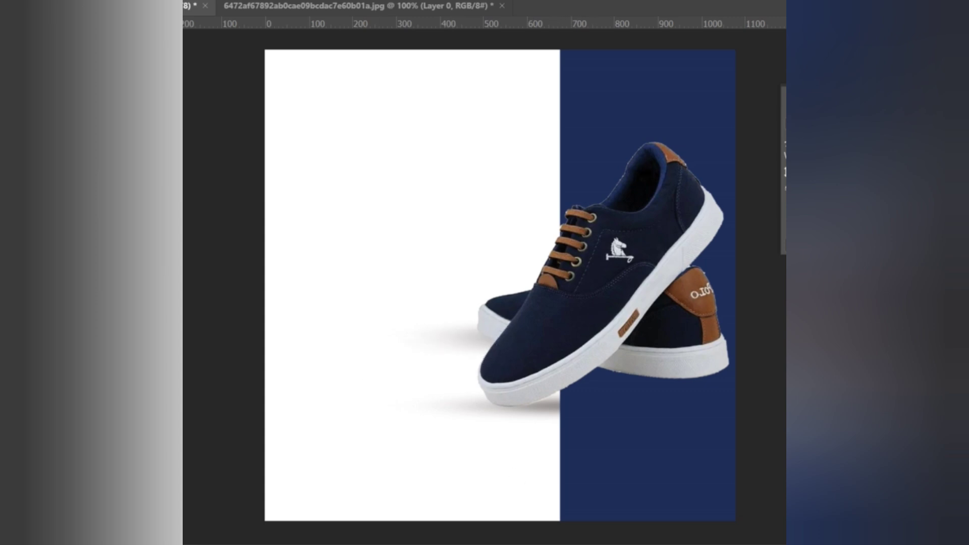
Step: Place the black SHOE headline in the upper white area and position the navy SALE line just beneath it with a small gap
key("v")
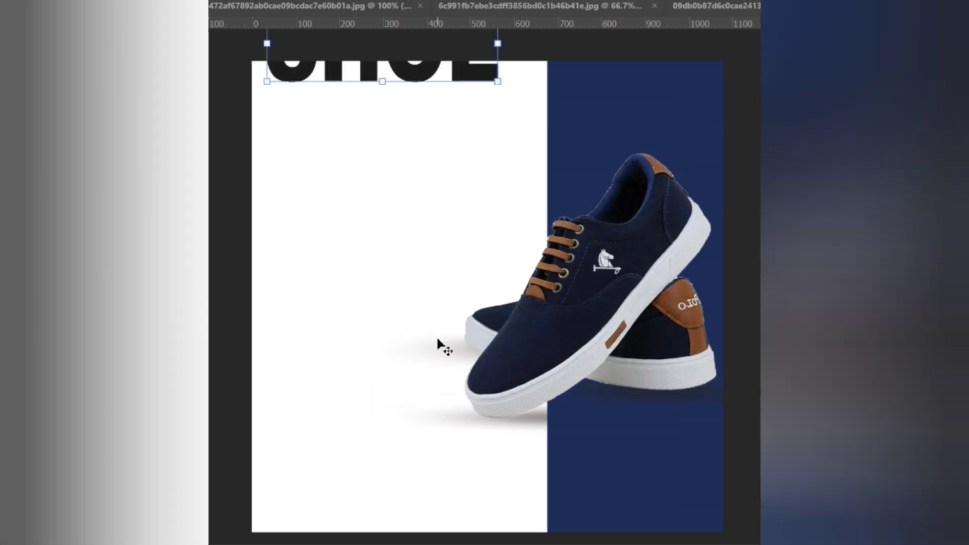
left_click_drag(424, 73, 437, 188)
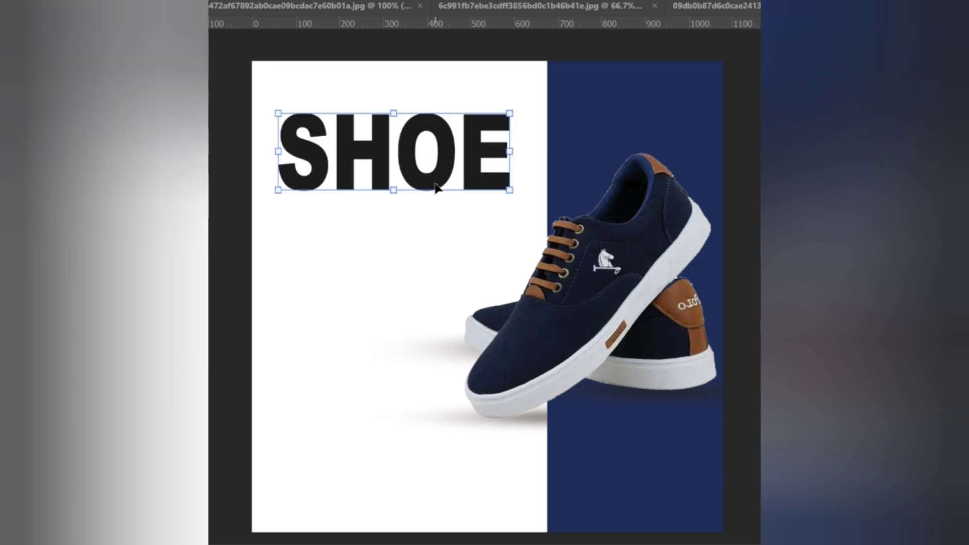
mouse_move(425, 263)
left_mouse_down()
mouse_move(450, 61)
mouse_move(447, 253)
mouse_move(436, 258)
left_mouse_up()
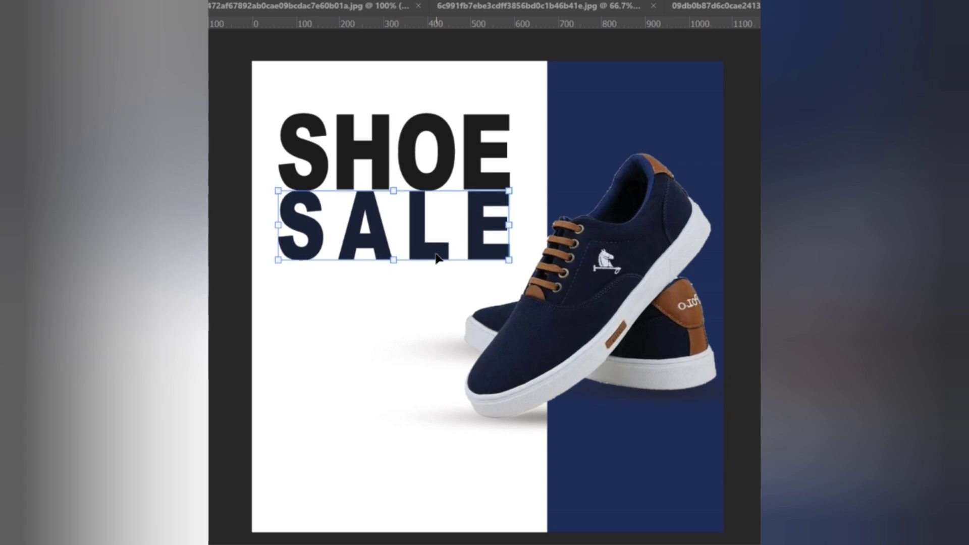
key("Down")
key("Down")
key("Down")
key("Down")
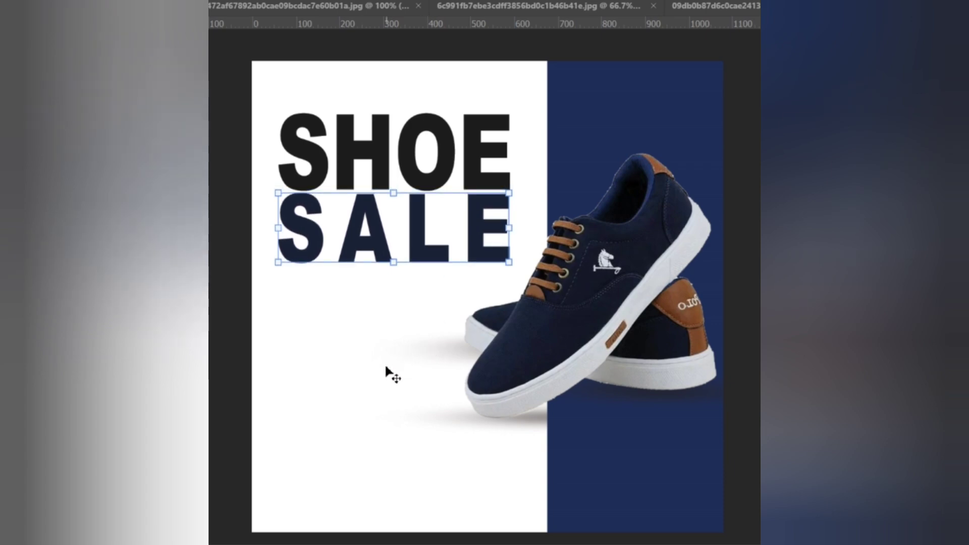
left_click(385, 362)
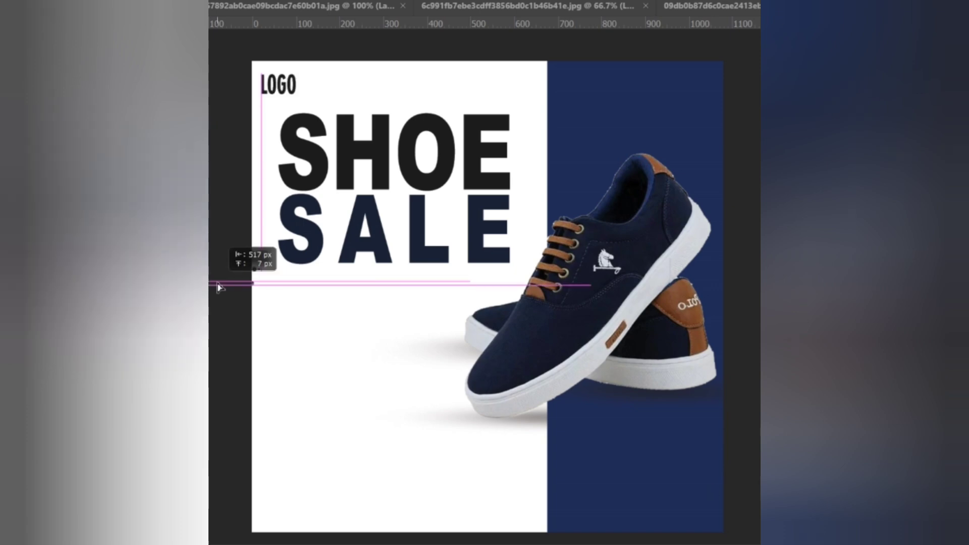
Step: Place the three-line Lorem ipsum paragraph under SALE and the 45% OFF text below it
left_click_drag(216, 283, 442, 292)
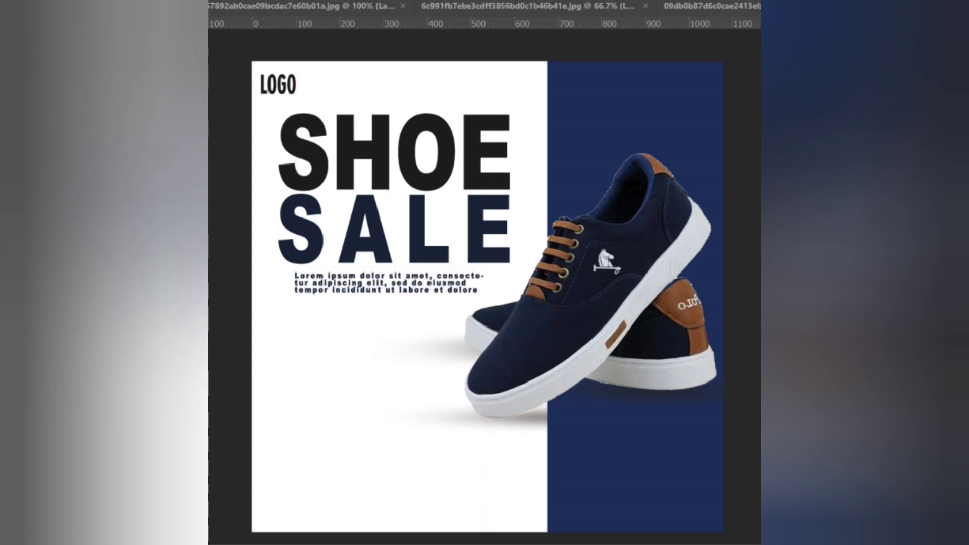
left_click_drag(209, 374, 405, 372)
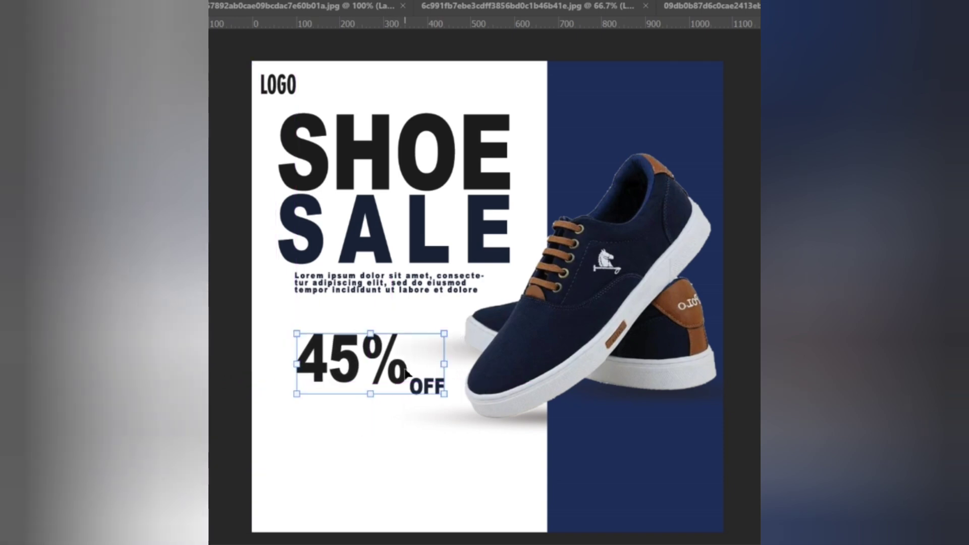
left_click(294, 395)
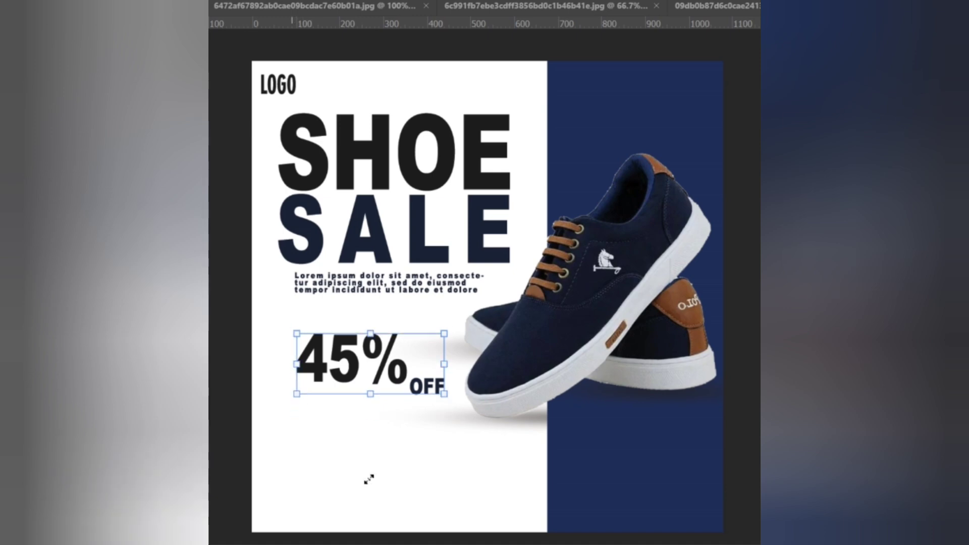
Step: Place the small UP TO text above 45% and nudge it down and slightly right until it sits close to the number
left_click(408, 488)
mouse_move(347, 334)
left_mouse_down()
mouse_move(246, 323)
mouse_move(337, 325)
left_mouse_up()
key("Down")
key("Down")
key("Down")
key("Down")
key("Down")
key("Down")
key("Down")
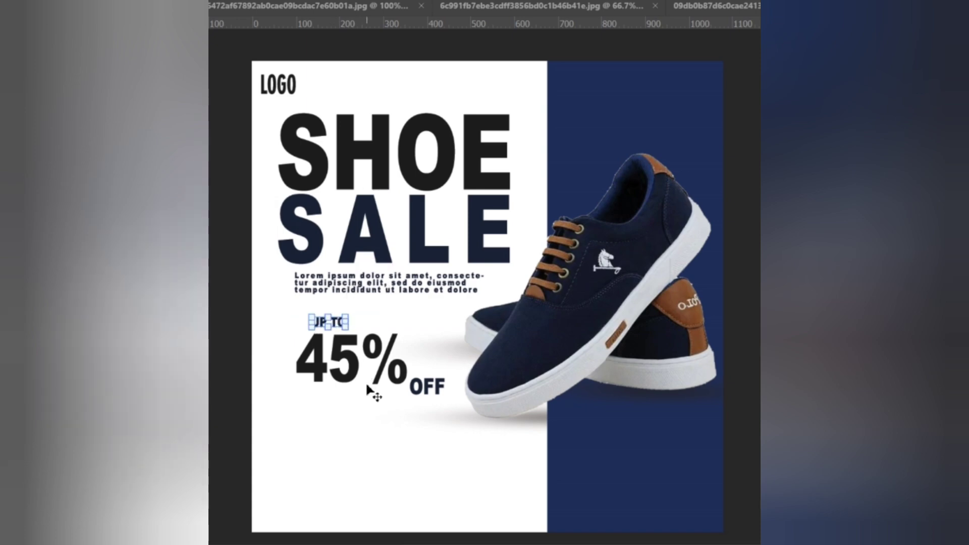
key("Right")
key("Right")
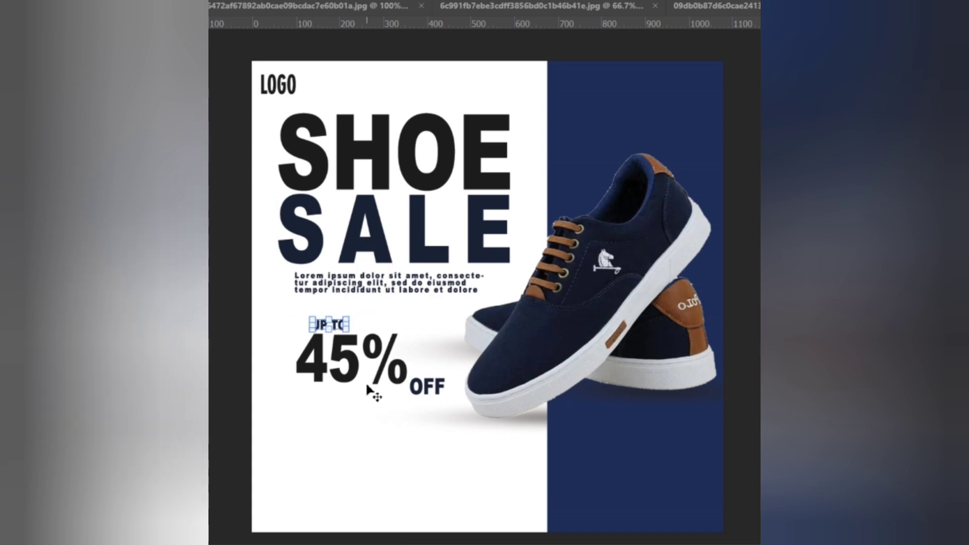
left_click(347, 443)
left_click(344, 327)
key("Right")
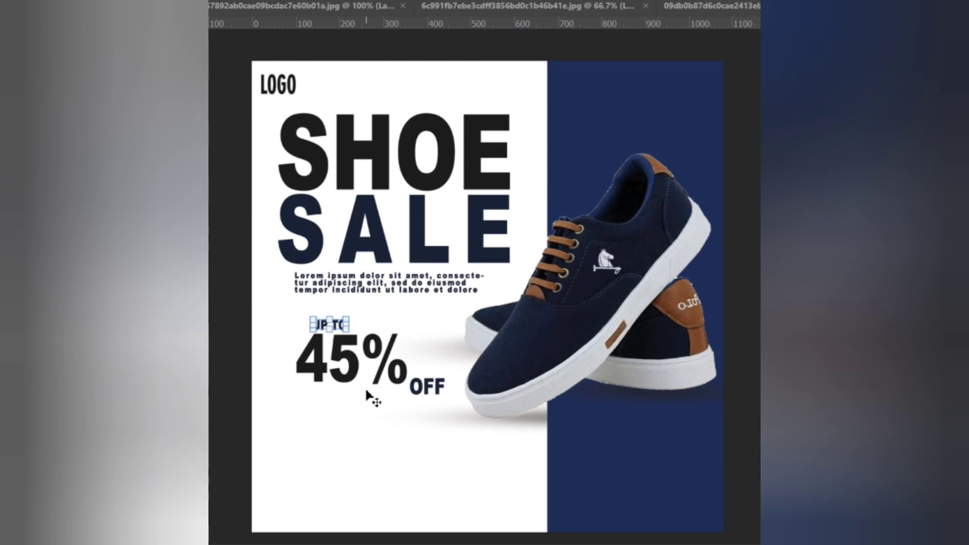
left_click(366, 427)
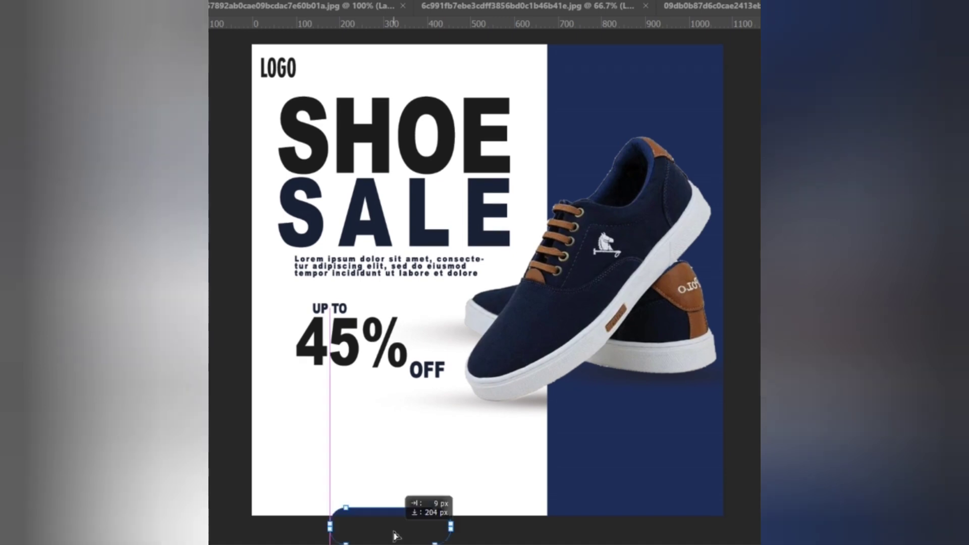
Step: Place the navy rounded button shape below 45% OFF and center the white SHOP NOW text on it
left_click_drag(396, 534, 394, 440)
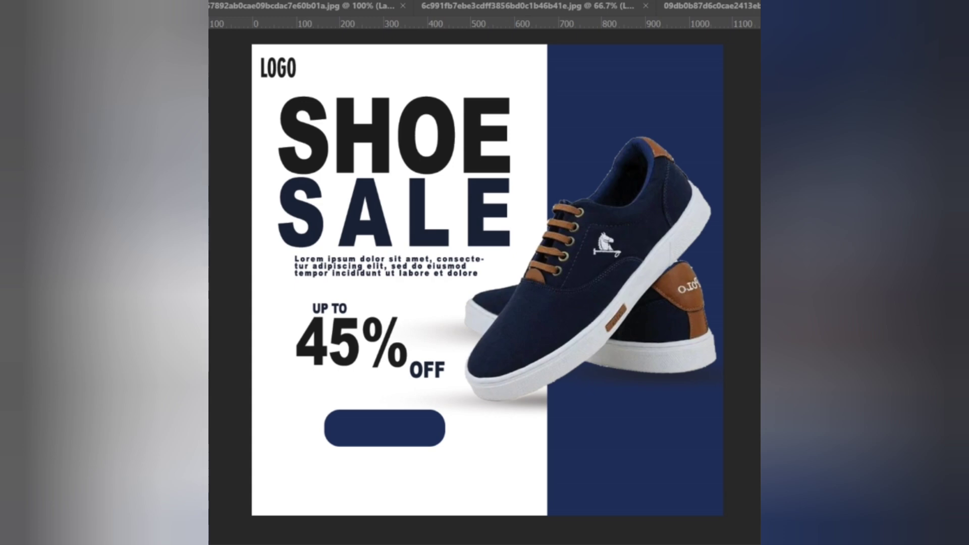
left_click_drag(388, 475, 397, 436)
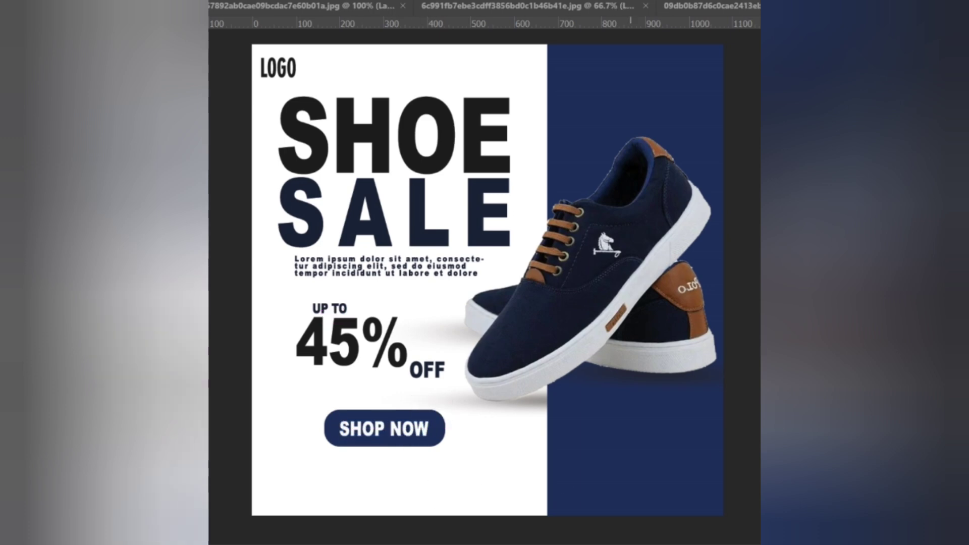
Step: Arrange the contact row along the white area's lower edge, placing the phone number beside its icon and the address beside the location pin
left_click_drag(270, 506, 310, 498)
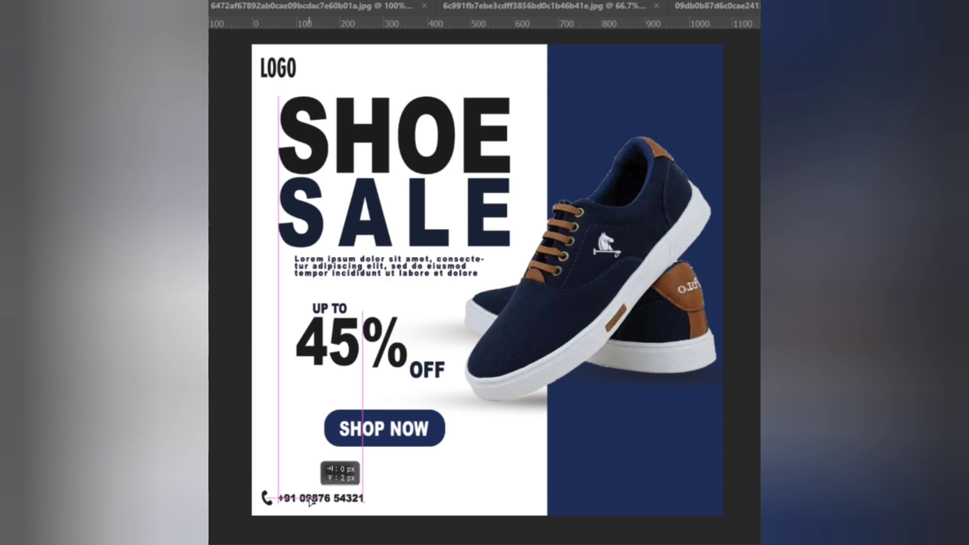
left_click(342, 539)
mouse_move(423, 507)
left_mouse_down()
mouse_move(422, 525)
mouse_move(427, 507)
left_mouse_up()
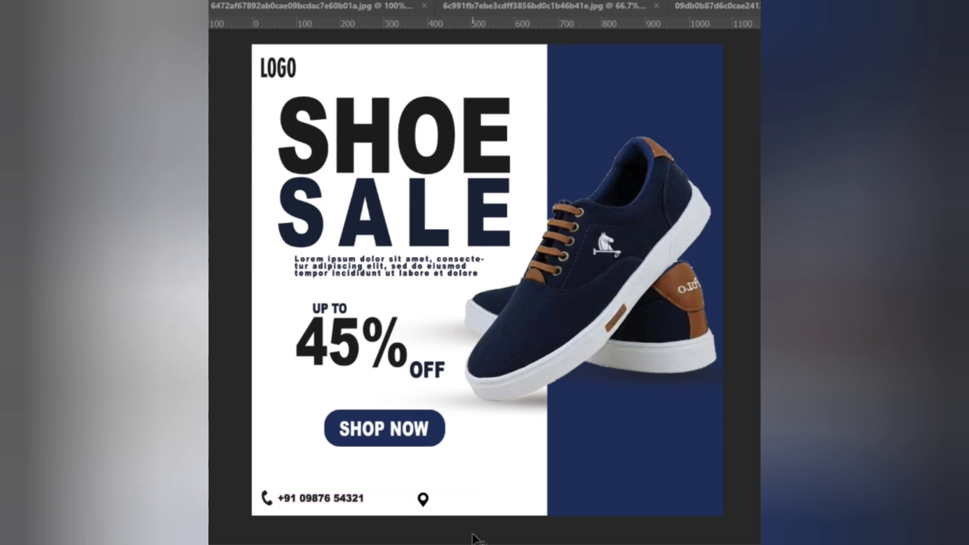
left_click_drag(483, 535, 488, 505)
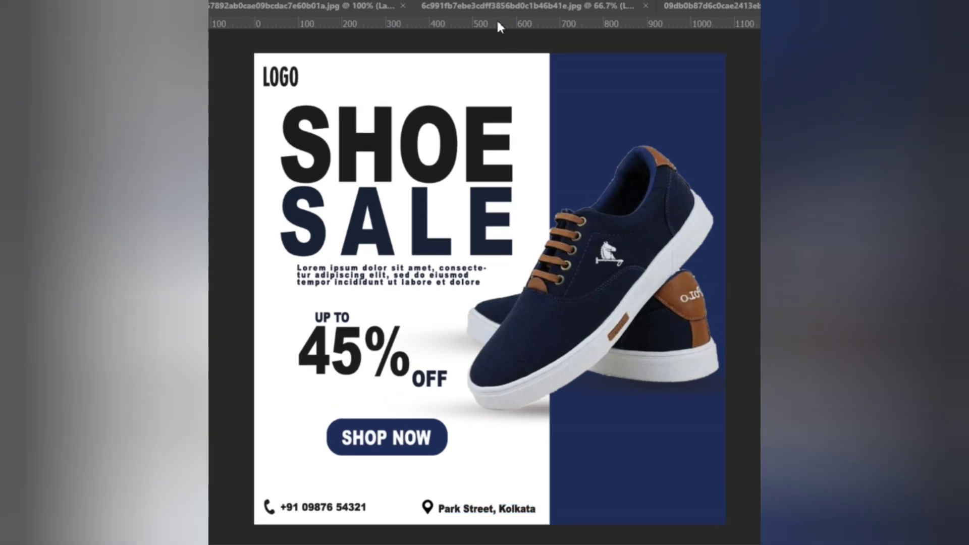
Step: Add two horizontal guides just beneath the contact row and nudge the address text upward in small increments
left_click_drag(497, 25, 492, 517)
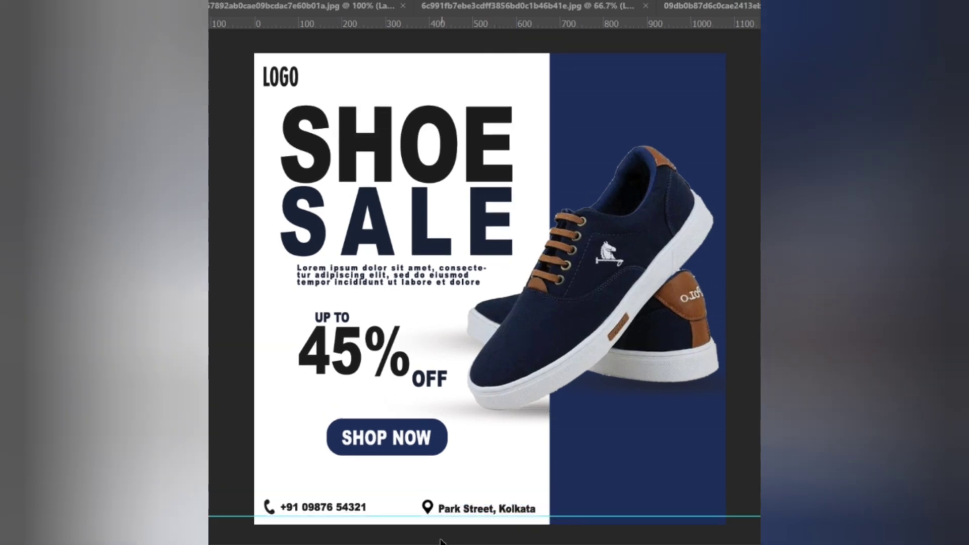
left_click_drag(421, 26, 427, 513)
left_click(482, 509)
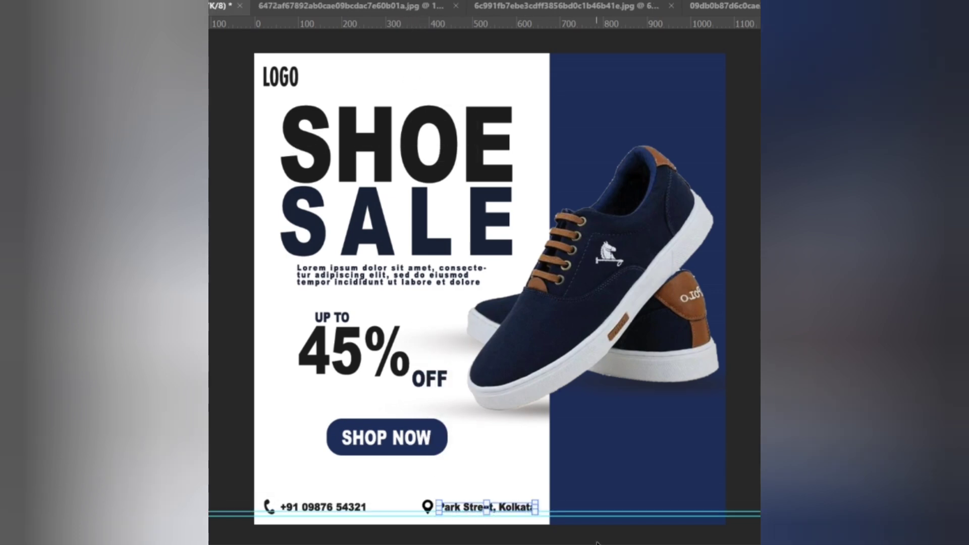
key("Up")
key("Up")
left_click(526, 462)
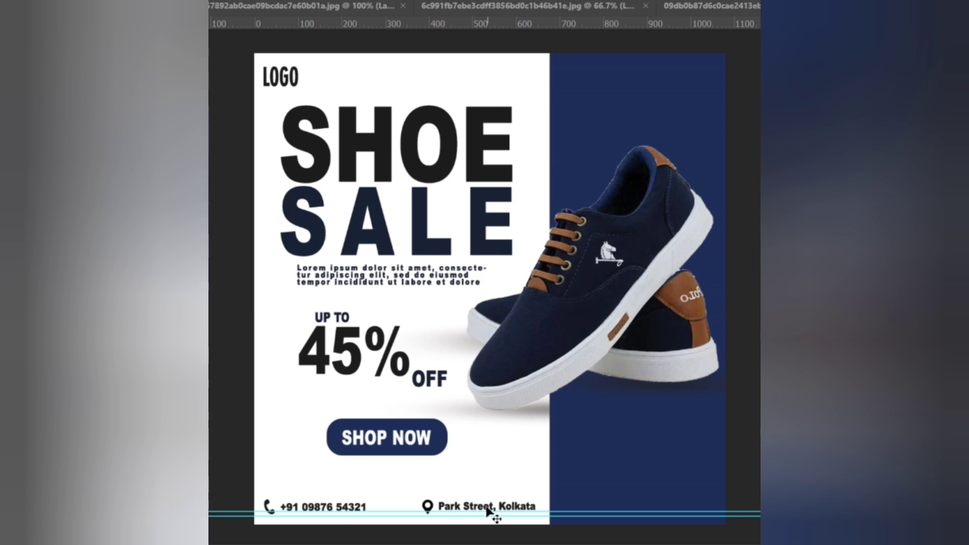
left_click(487, 504)
key("Up")
key("Up")
left_click(507, 475)
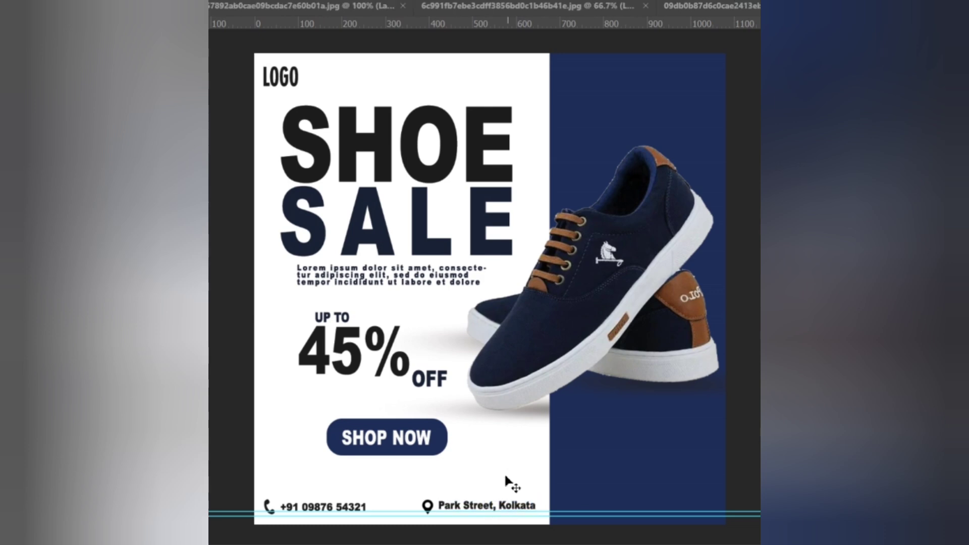
Step: Lower the address text slightly to line up with the phone number and remove both horizontal guides
left_click_drag(397, 512, 401, 18)
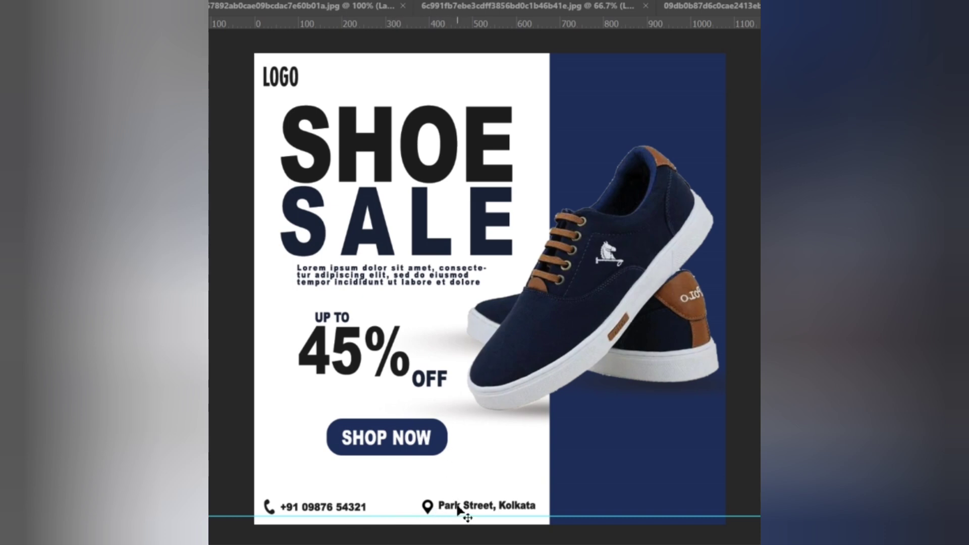
left_click_drag(458, 510, 458, 512)
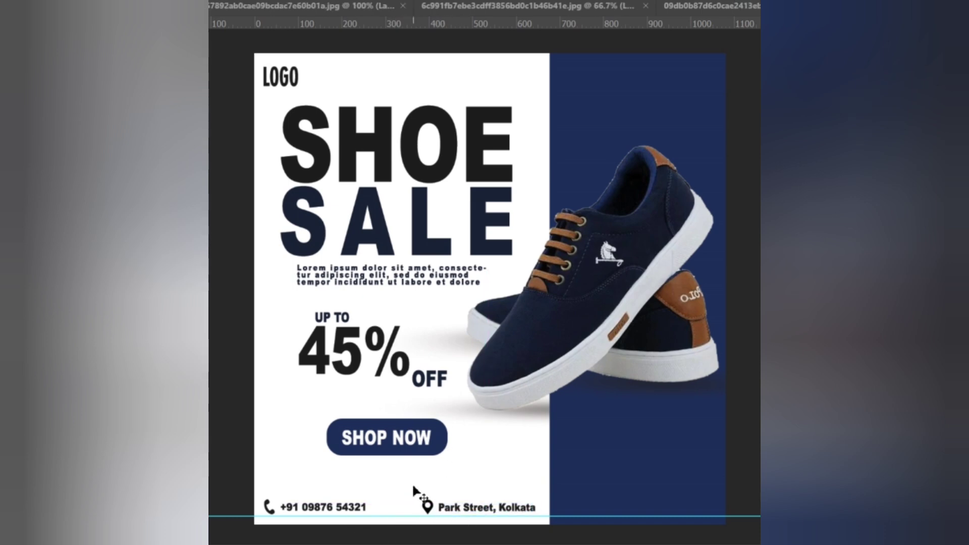
left_click_drag(394, 513, 444, 15)
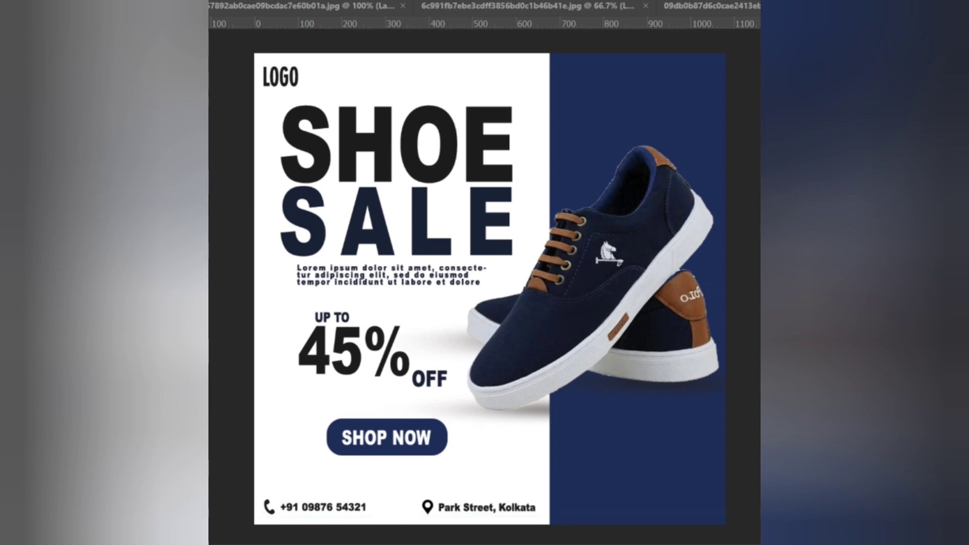
Step: Add a Drop Shadow layer style to the 45% OFF text and bring its settings into view
left_click(357, 374)
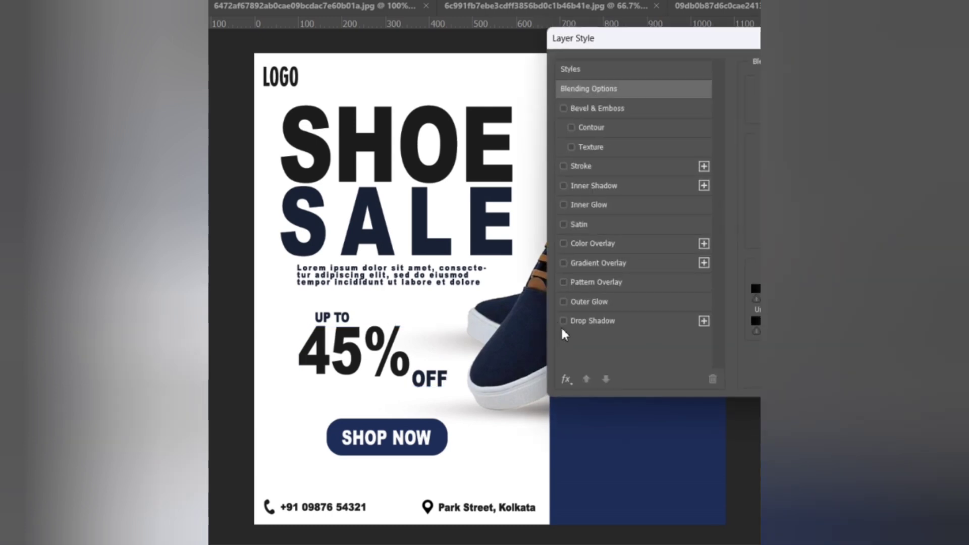
left_click(563, 321)
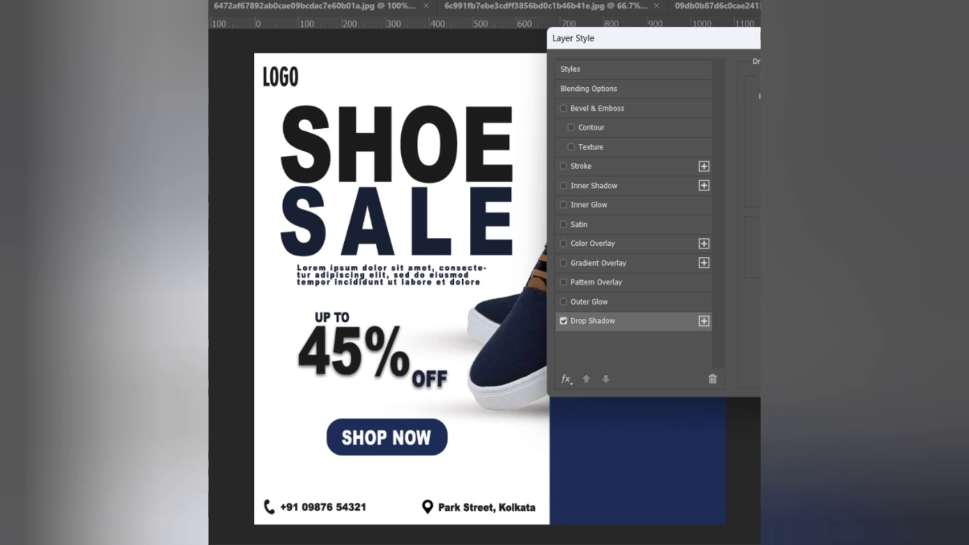
left_click_drag(747, 39, 513, 0)
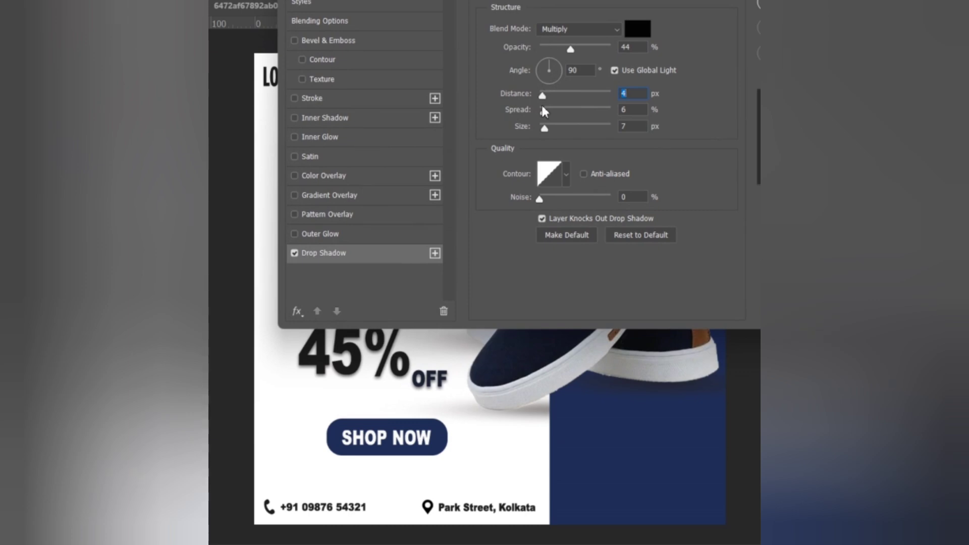
Step: Set the drop shadow's distance to 5 px, spread to 8% and size to 8 px, and apply the layer style
left_click_drag(542, 96, 541, 96)
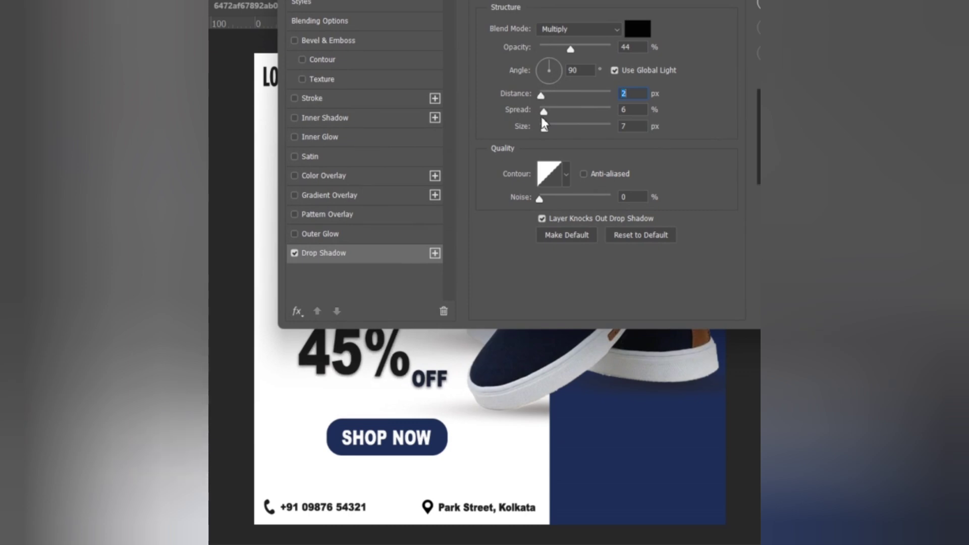
left_click_drag(545, 130, 544, 90)
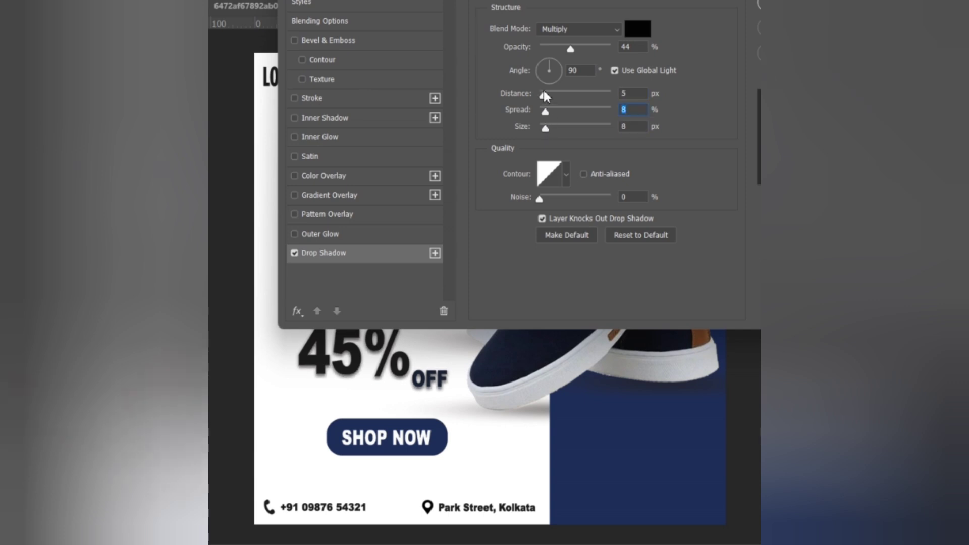
left_click(543, 90)
left_click_drag(675, 0, 550, 0)
left_click(674, 3)
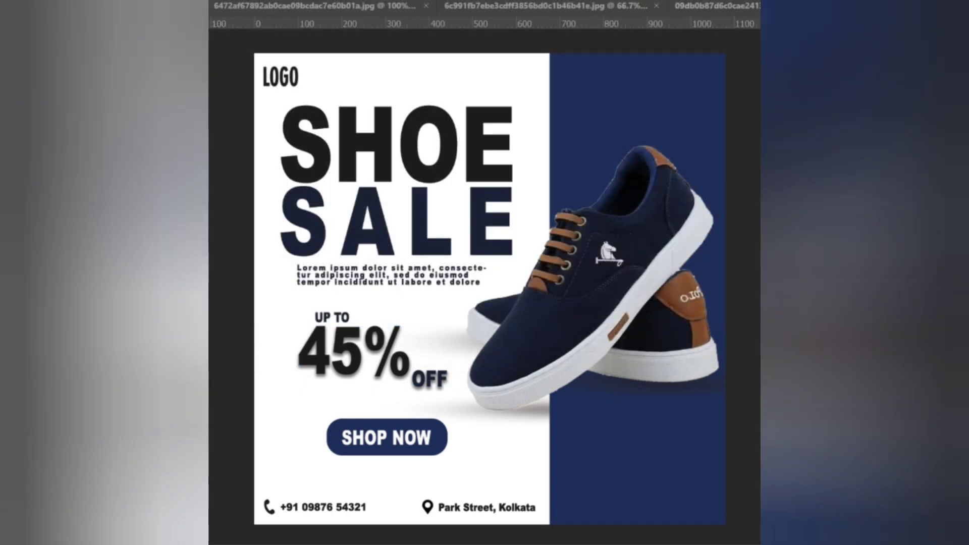